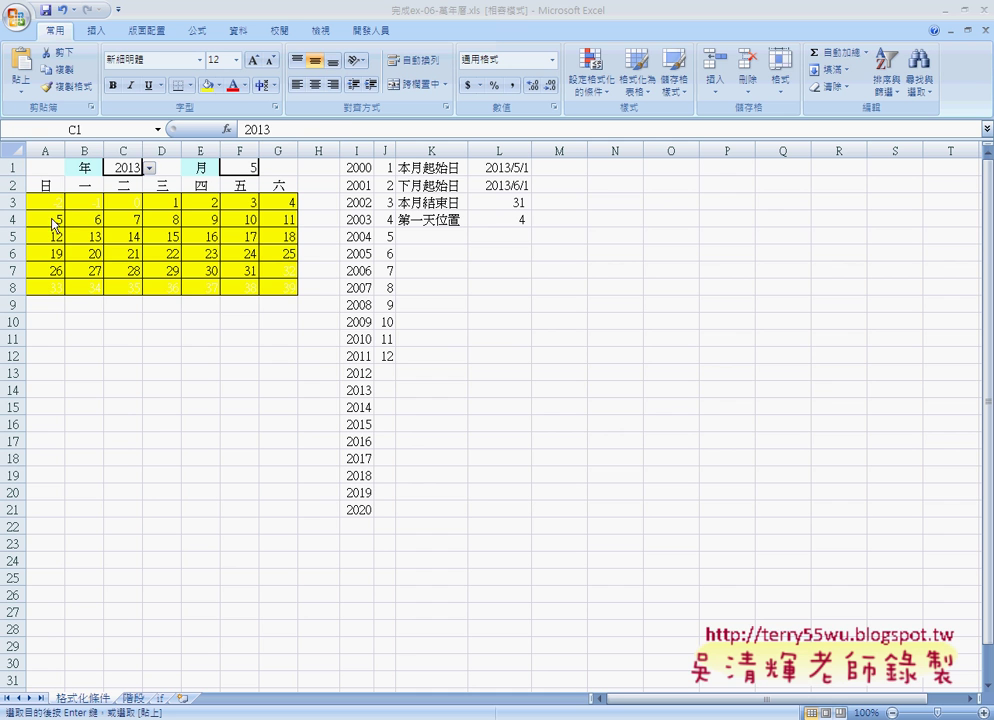
# - Inspect the first grid cell's date formula and the A3:G8 calendar grid
pyautogui.click(54, 205)
pyautogui.moveTo(54, 205); pyautogui.dragTo(270, 287)
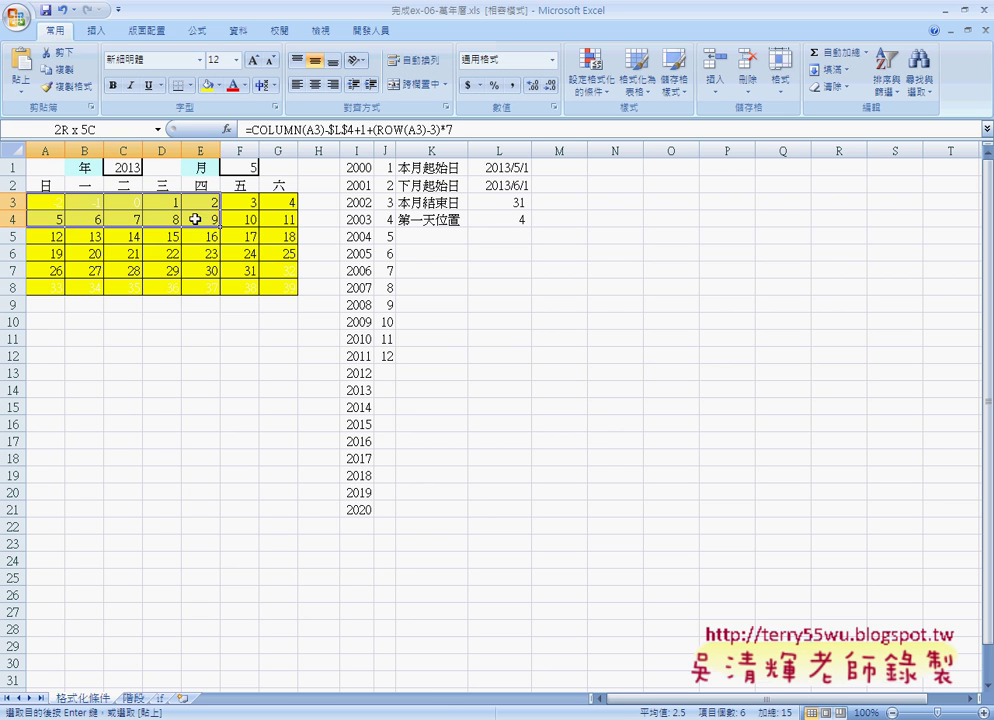
pyautogui.click(287, 316)
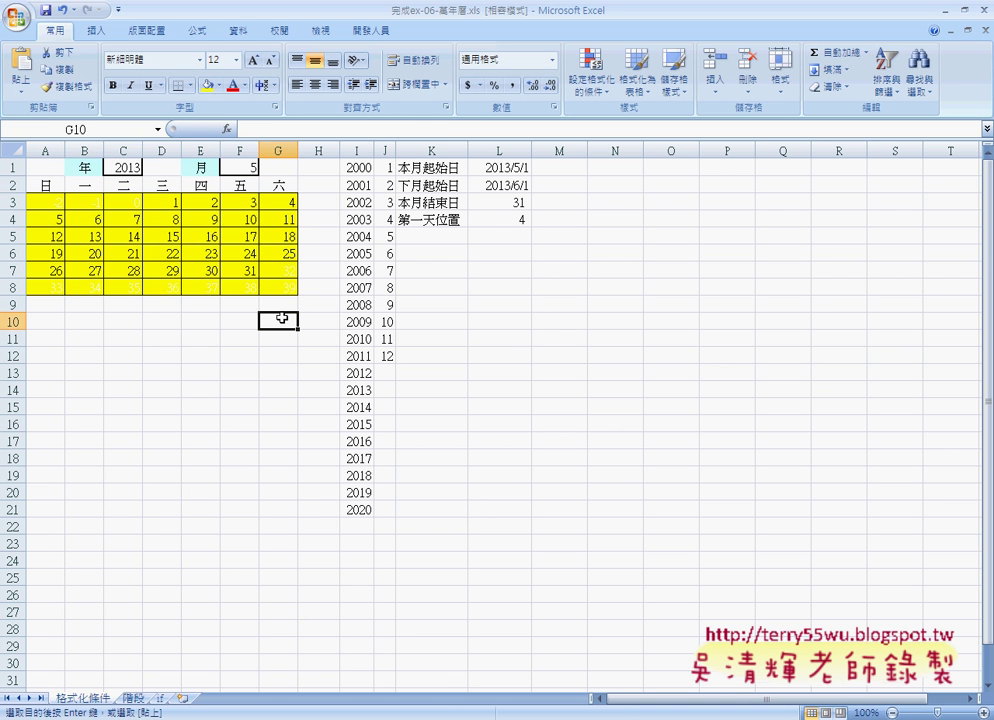
# - Keep the year at 2013 in C1 and choose month 6 in F1 for June 2013
pyautogui.click(127, 167)
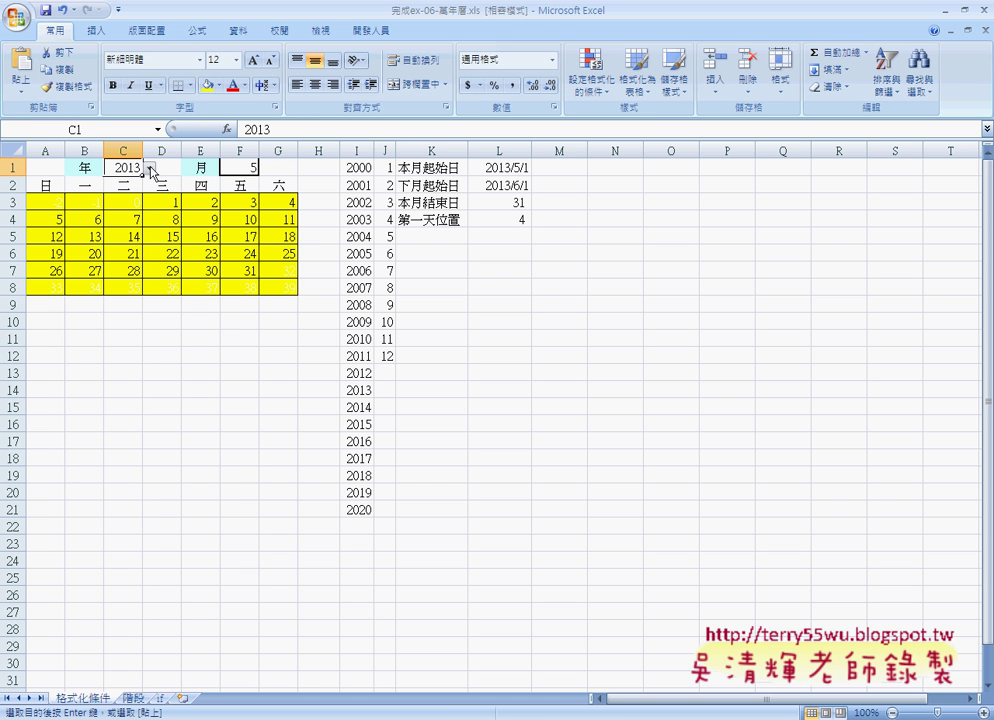
pyautogui.click(149, 168)
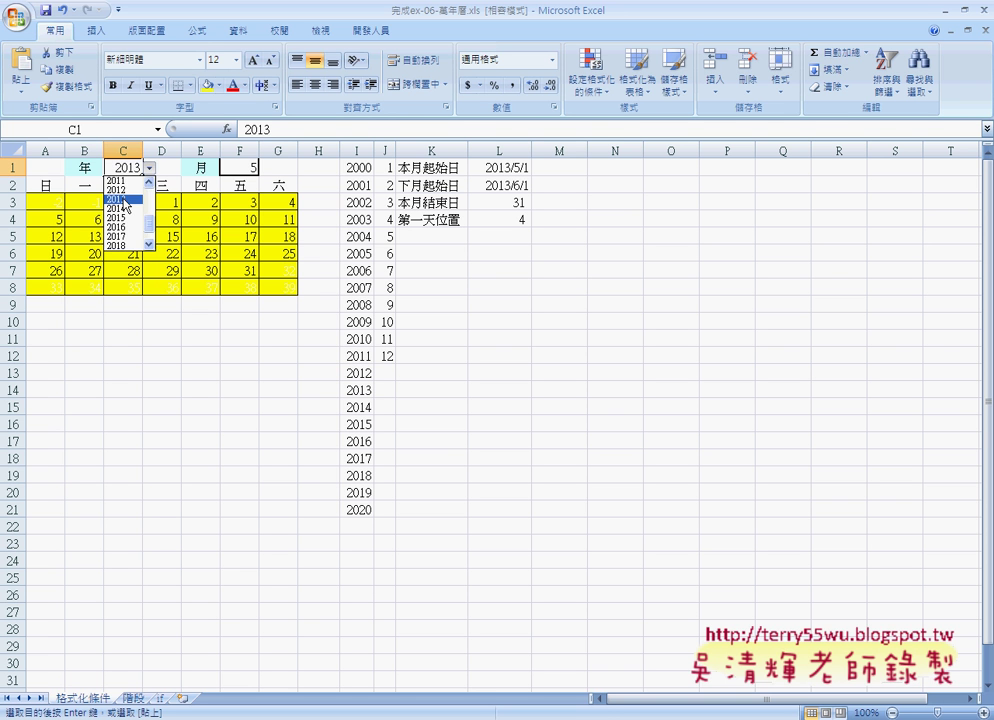
pyautogui.click(122, 200)
pyautogui.click(226, 165)
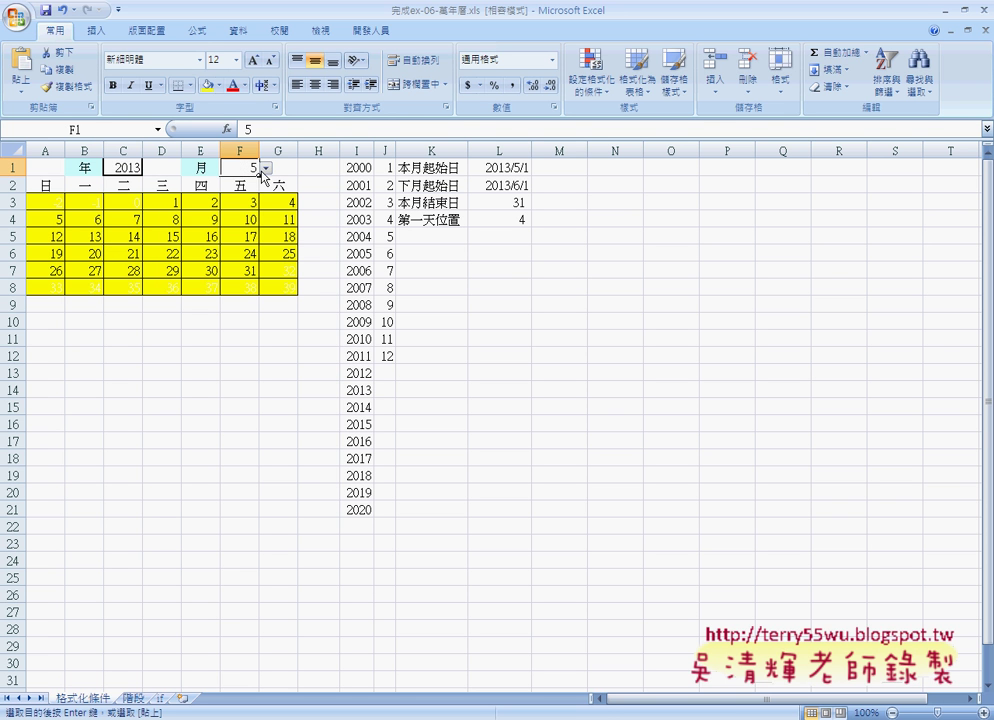
pyautogui.click(266, 170)
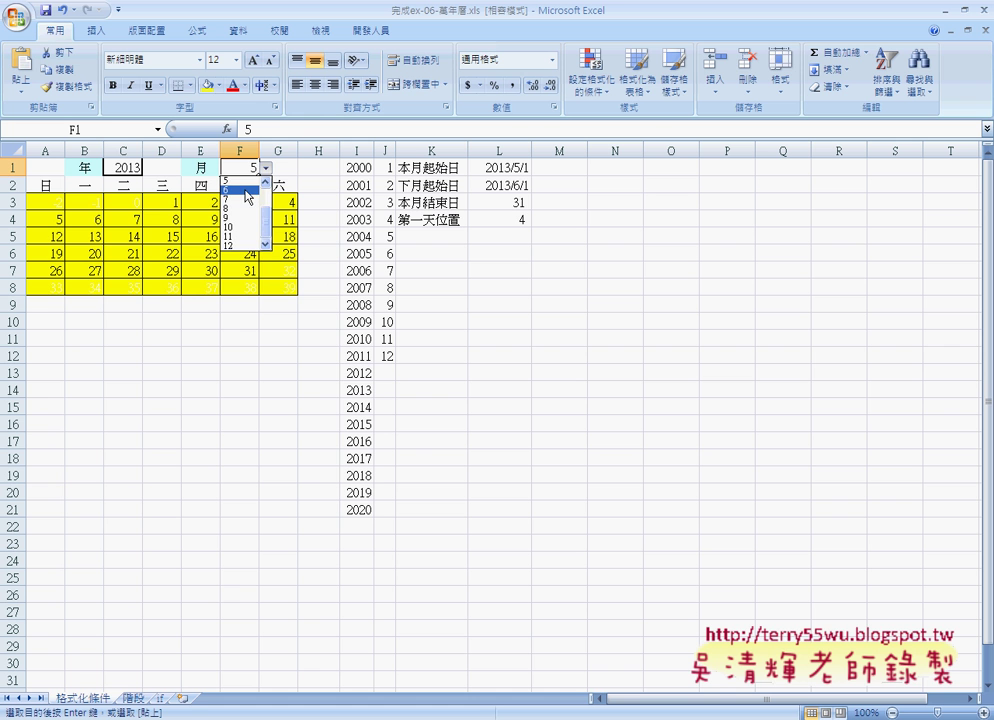
pyautogui.click(246, 191)
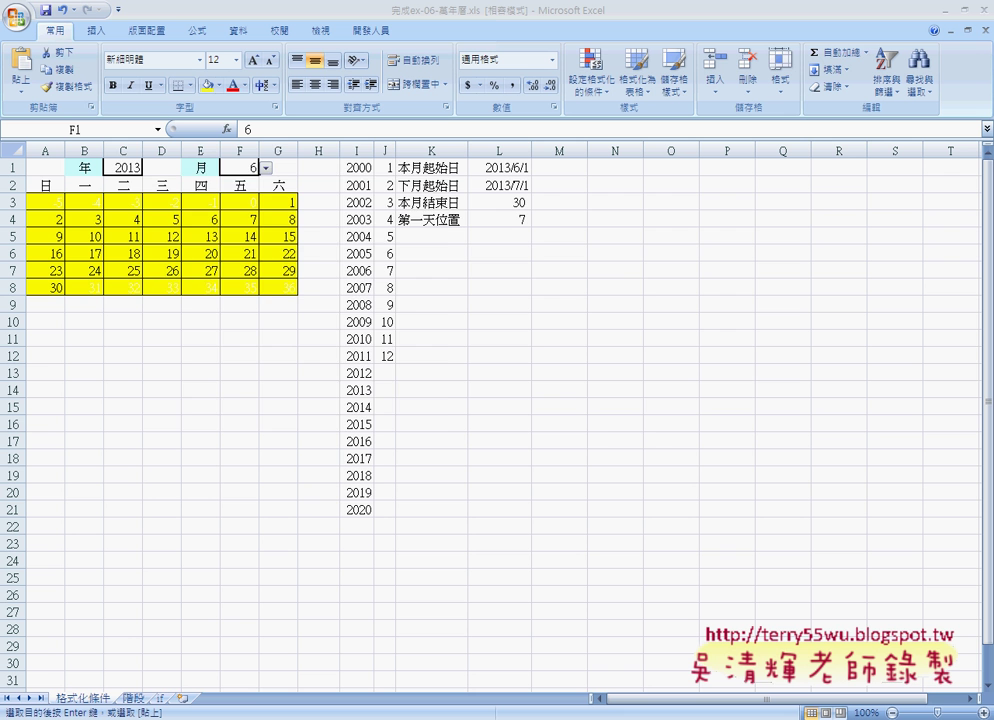
# - Place the Windows Date/Time calendar beside the sheet, showing June 2013
pyautogui.moveTo(311, 178); pyautogui.dragTo(629, 211)
pyautogui.click(512, 262)
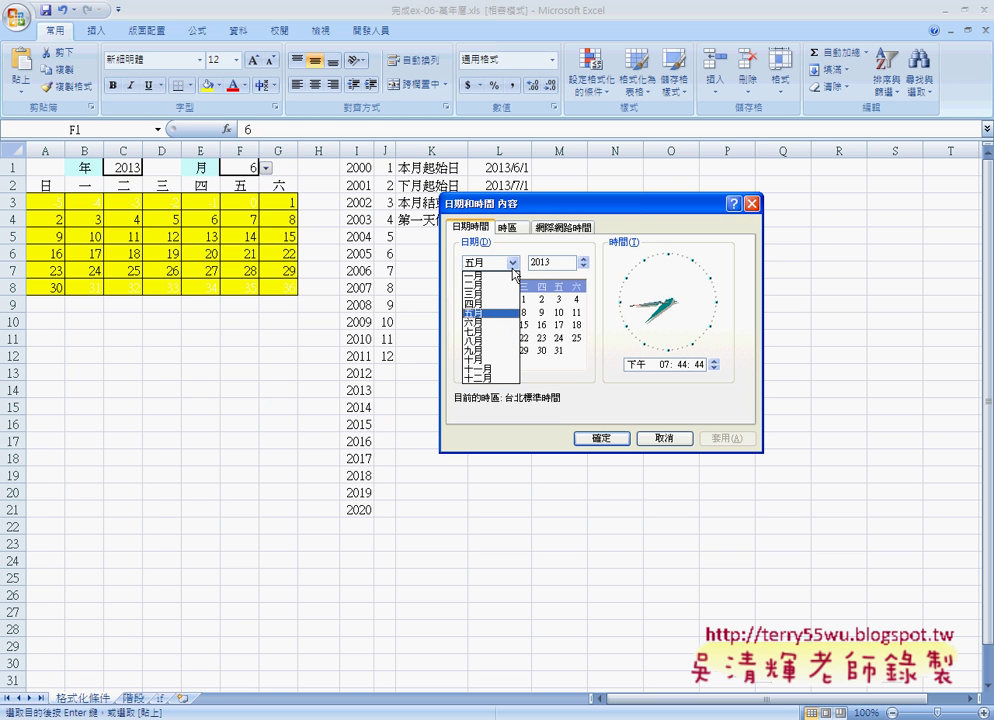
pyautogui.click(494, 323)
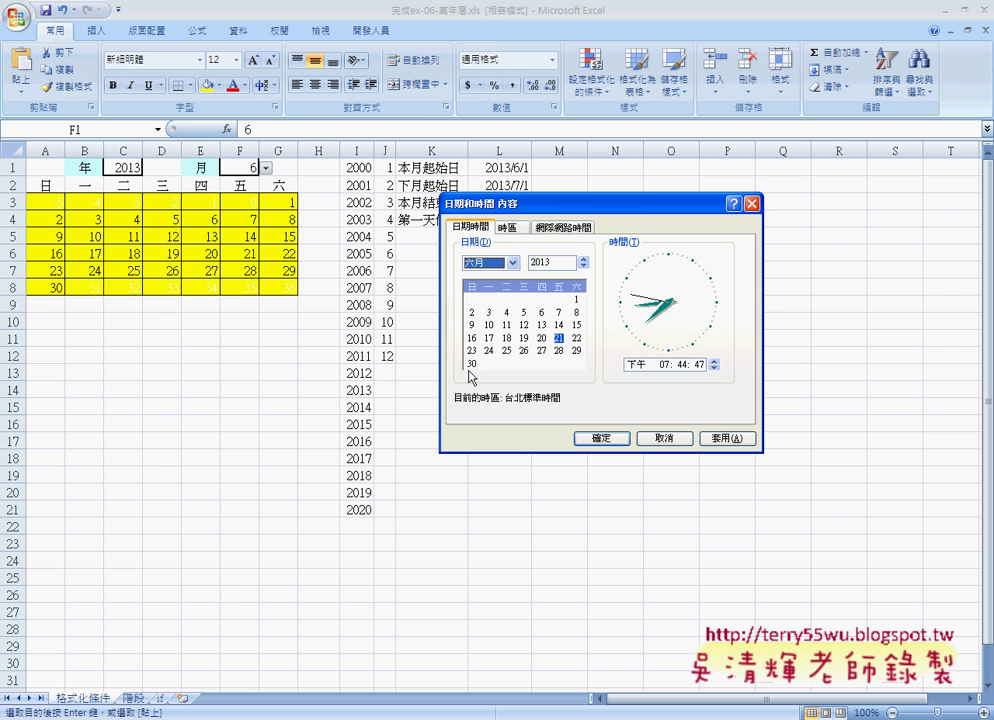
# - Choose month 7 in F1, check it against July 2013 in the system calendar, then cancel
pyautogui.click(263, 175)
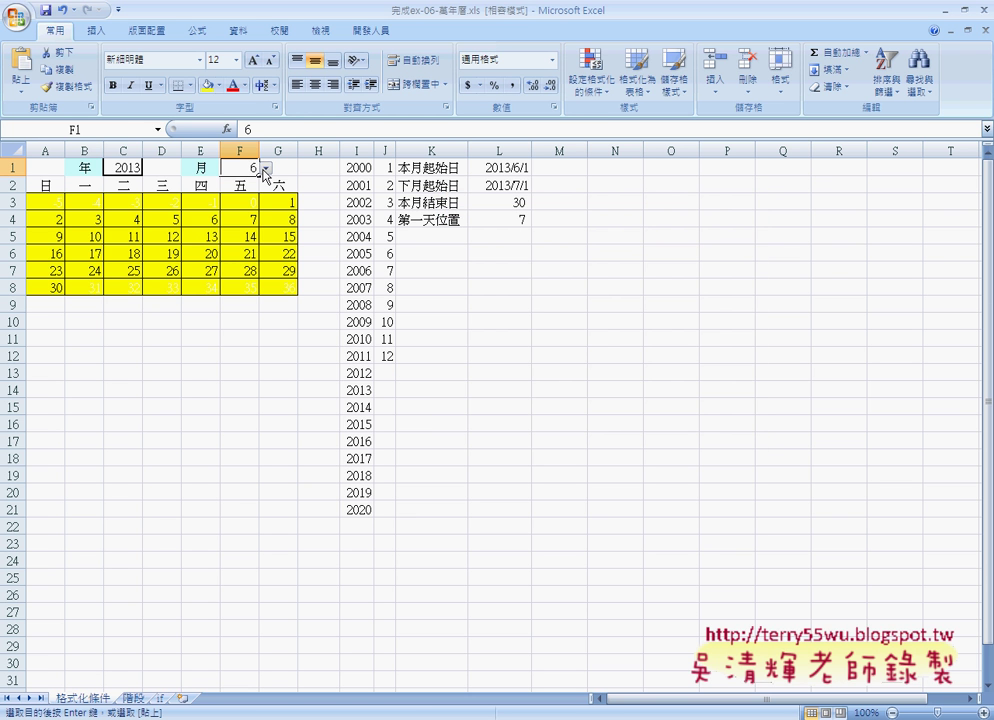
pyautogui.click(265, 170)
pyautogui.click(250, 196)
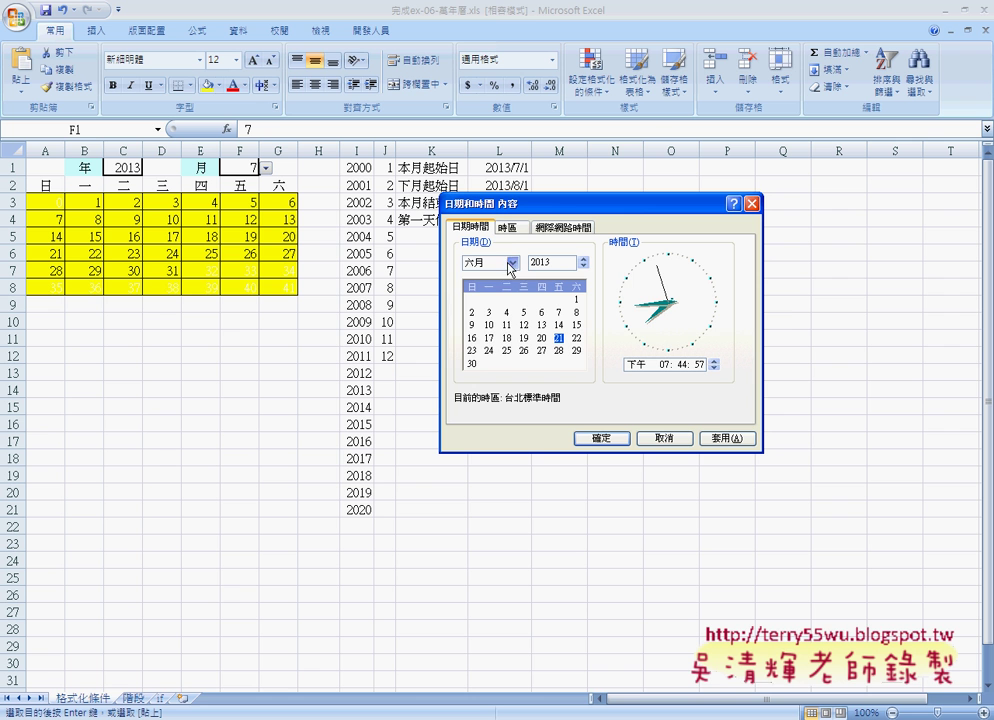
pyautogui.click(509, 263)
pyautogui.click(481, 337)
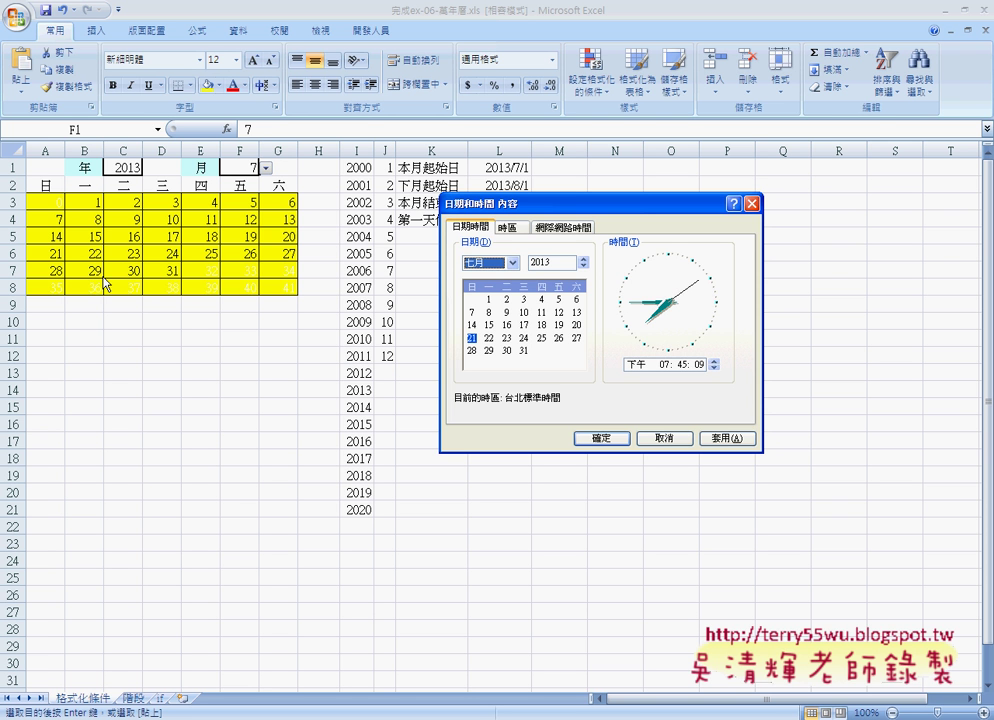
pyautogui.click(672, 440)
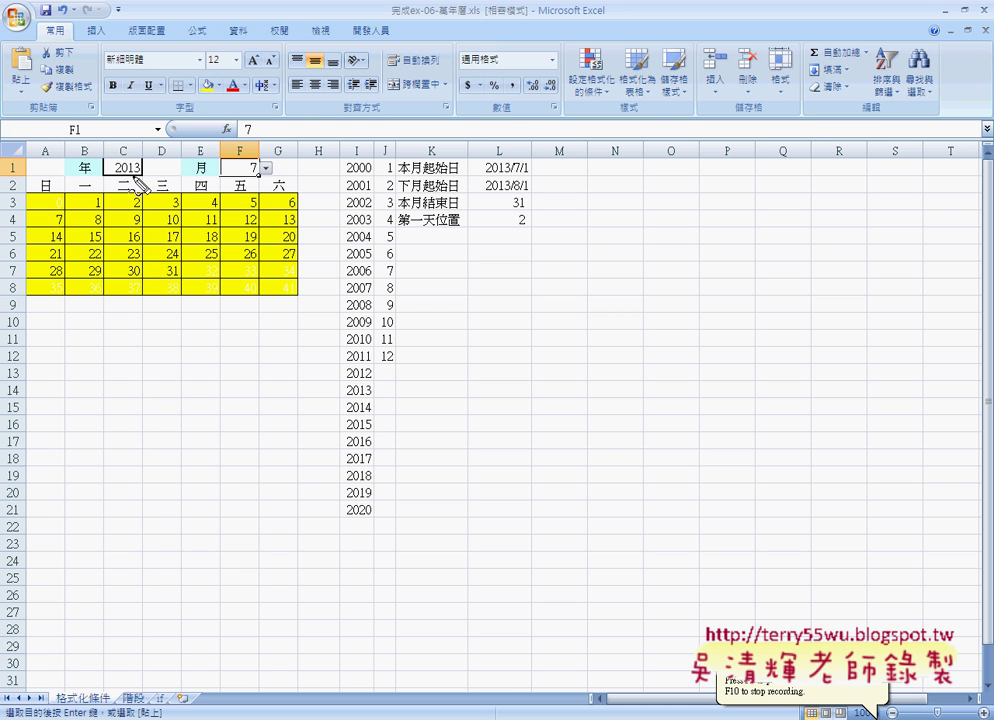
# - Open C1's year drop-down and scroll through the 2000–2020 year choices
pyautogui.moveTo(130, 178)
pyautogui.mouseDown()
pyautogui.moveTo(108, 166)
pyautogui.moveTo(130, 175)
pyautogui.mouseUp()
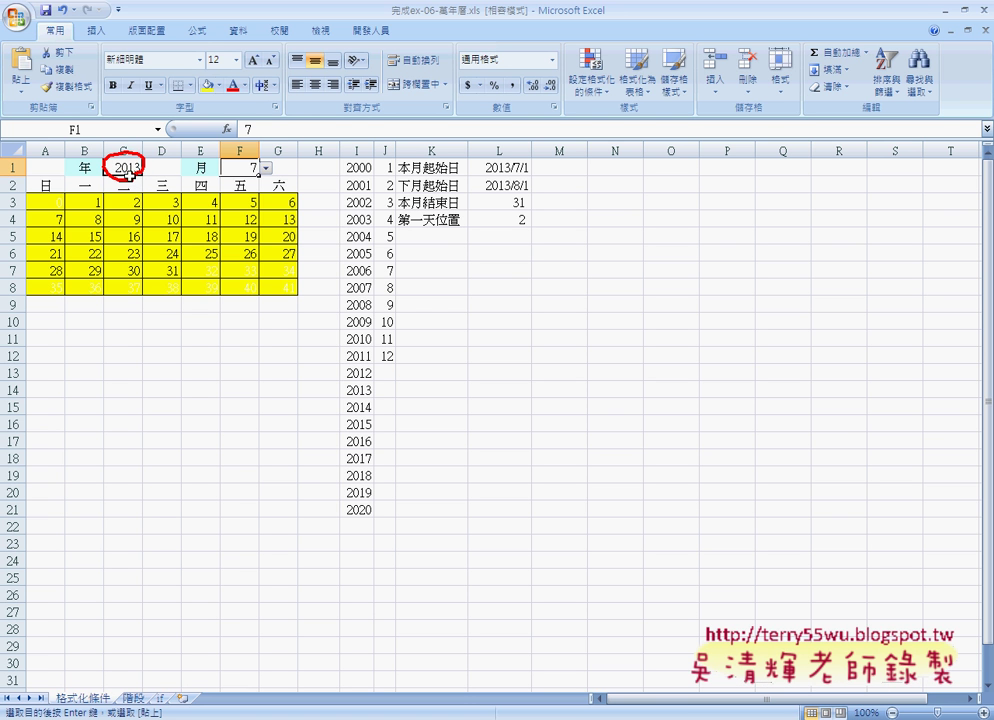
pyautogui.click(122, 167)
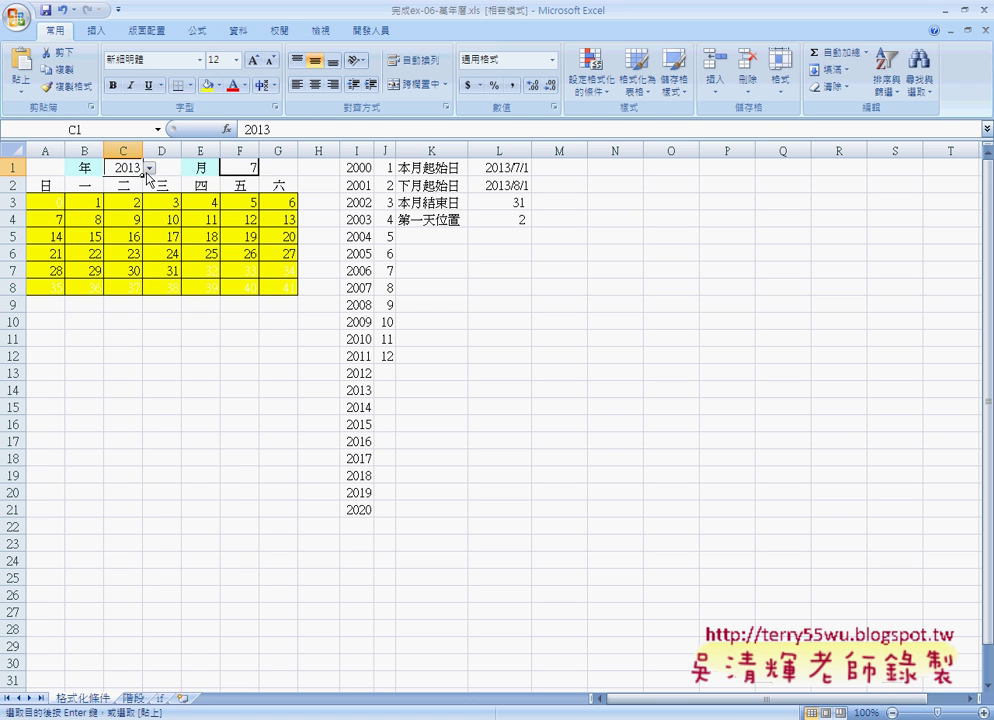
pyautogui.click(148, 168)
pyautogui.moveTo(151, 225)
pyautogui.mouseDown()
pyautogui.moveTo(151, 203)
pyautogui.moveTo(149, 239)
pyautogui.mouseUp()
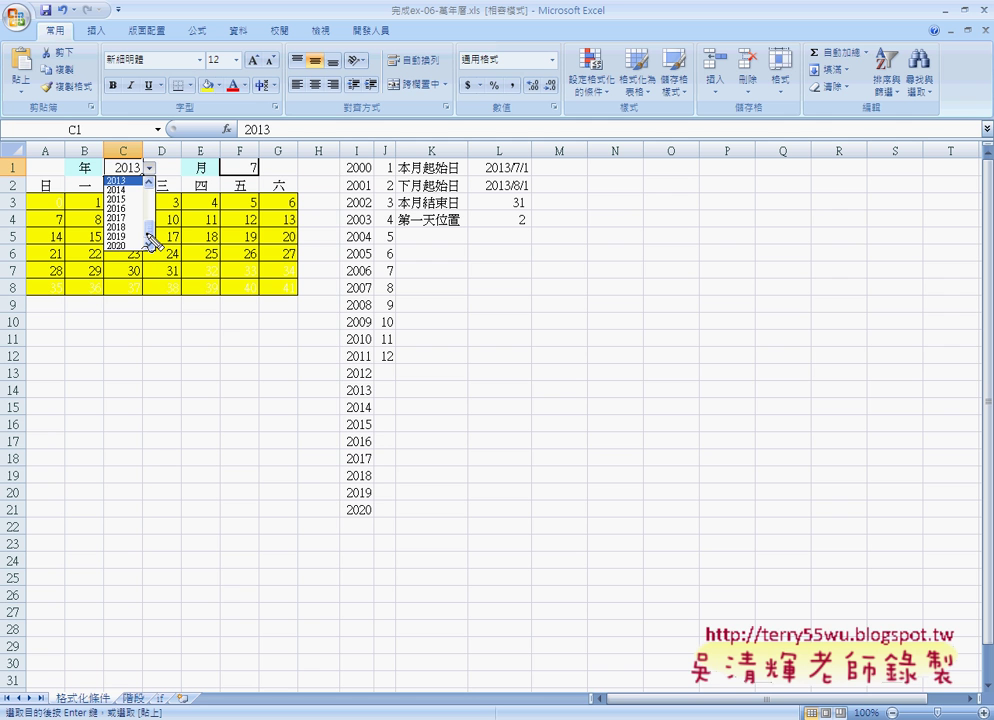
pyautogui.moveTo(343, 157)
pyautogui.mouseDown()
pyautogui.moveTo(377, 208)
pyautogui.moveTo(335, 447)
pyautogui.moveTo(187, 103)
pyautogui.moveTo(118, 156)
pyautogui.mouseUp()
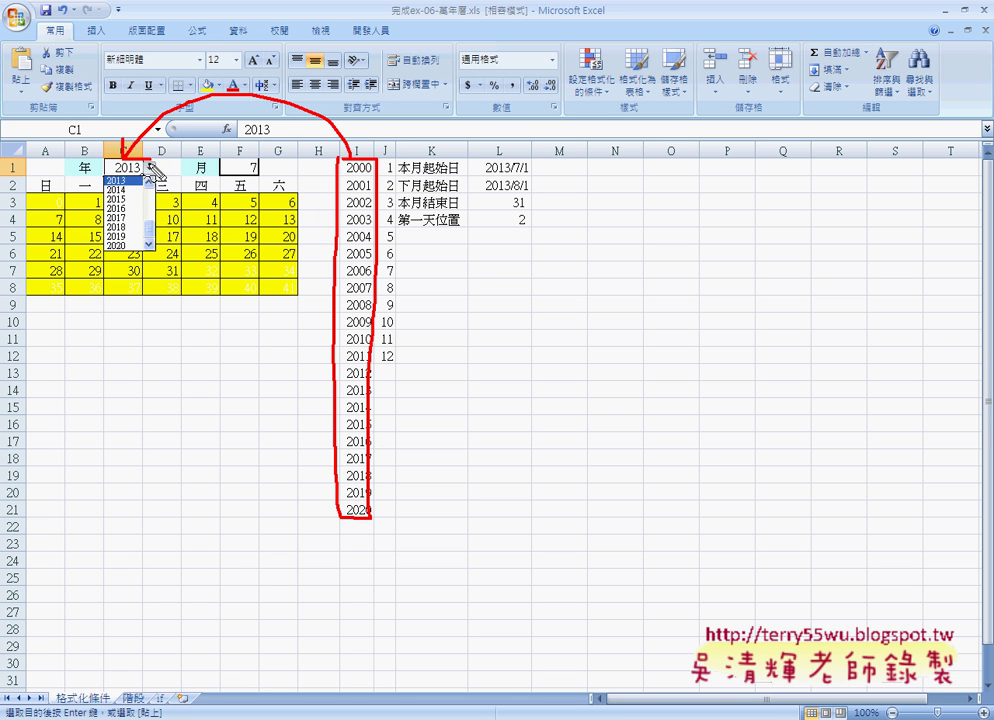
pyautogui.moveTo(160, 158); pyautogui.dragTo(170, 186)
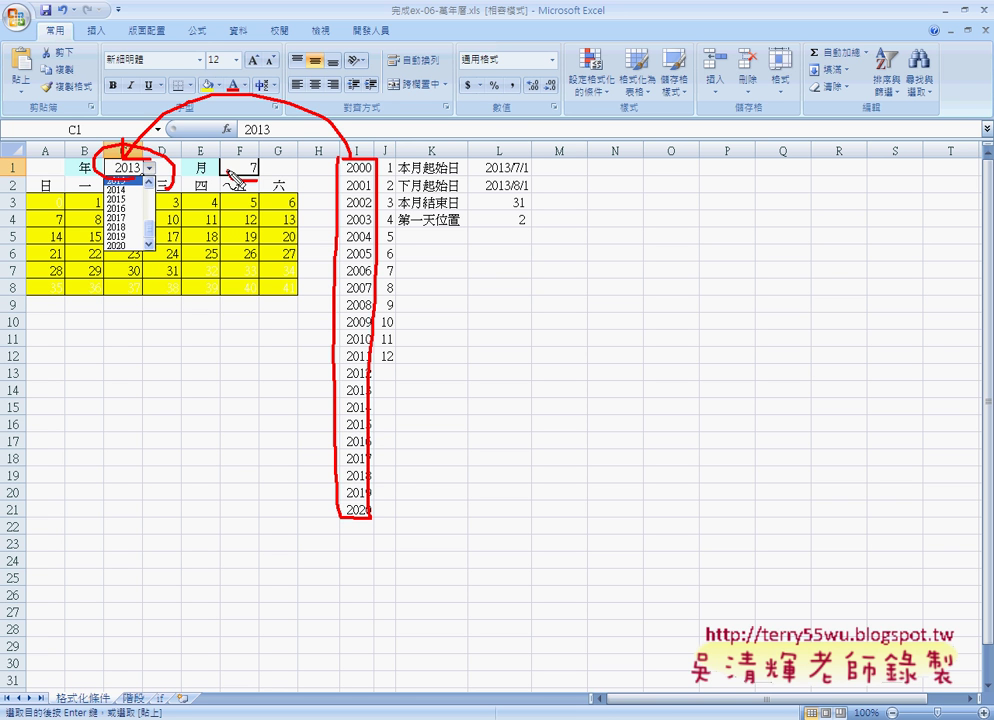
pyautogui.moveTo(262, 152); pyautogui.dragTo(240, 182)
pyautogui.moveTo(383, 178)
pyautogui.mouseDown()
pyautogui.moveTo(395, 370)
pyautogui.moveTo(398, 333)
pyautogui.mouseUp()
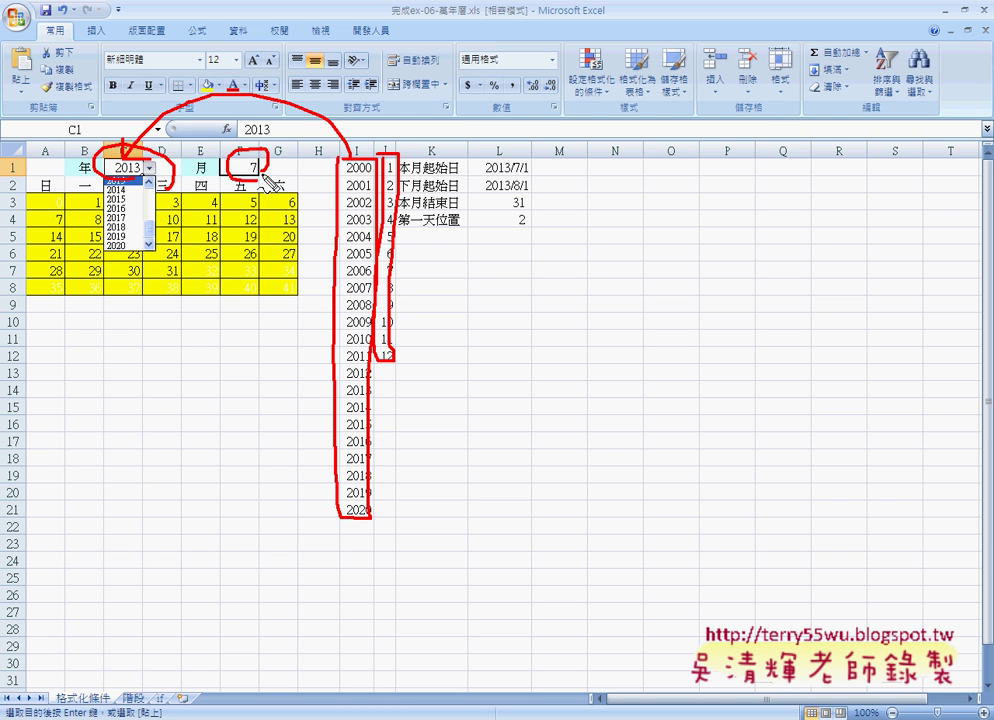
pyautogui.press('Escape')
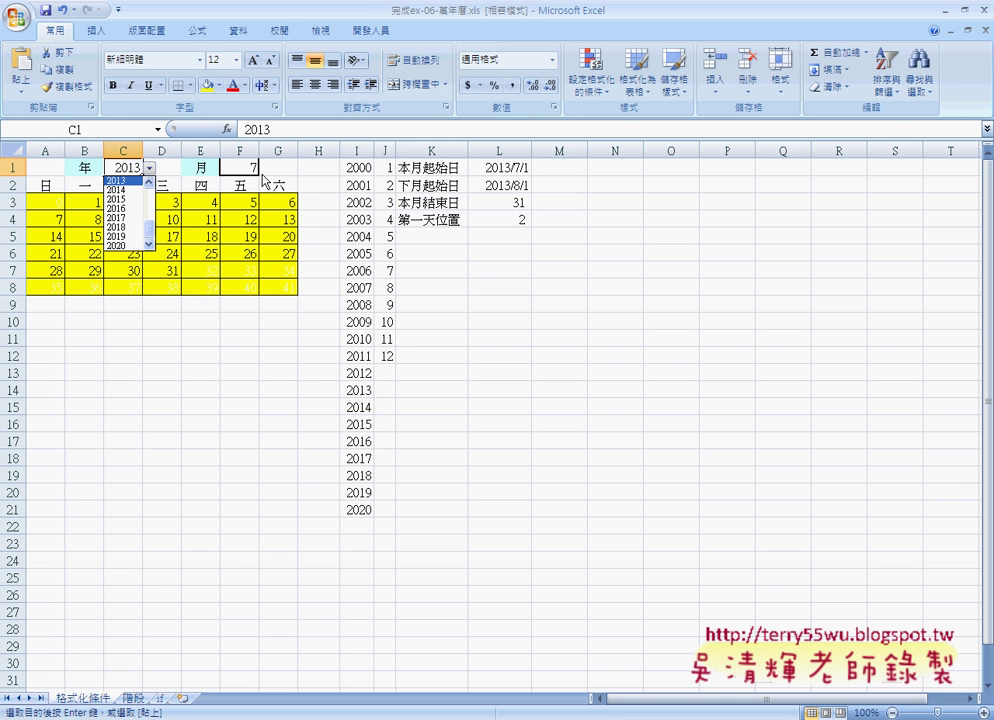
# - Close the year list keeping 2013 and view B3's COLUMN/ROW date formula
pyautogui.click(138, 172)
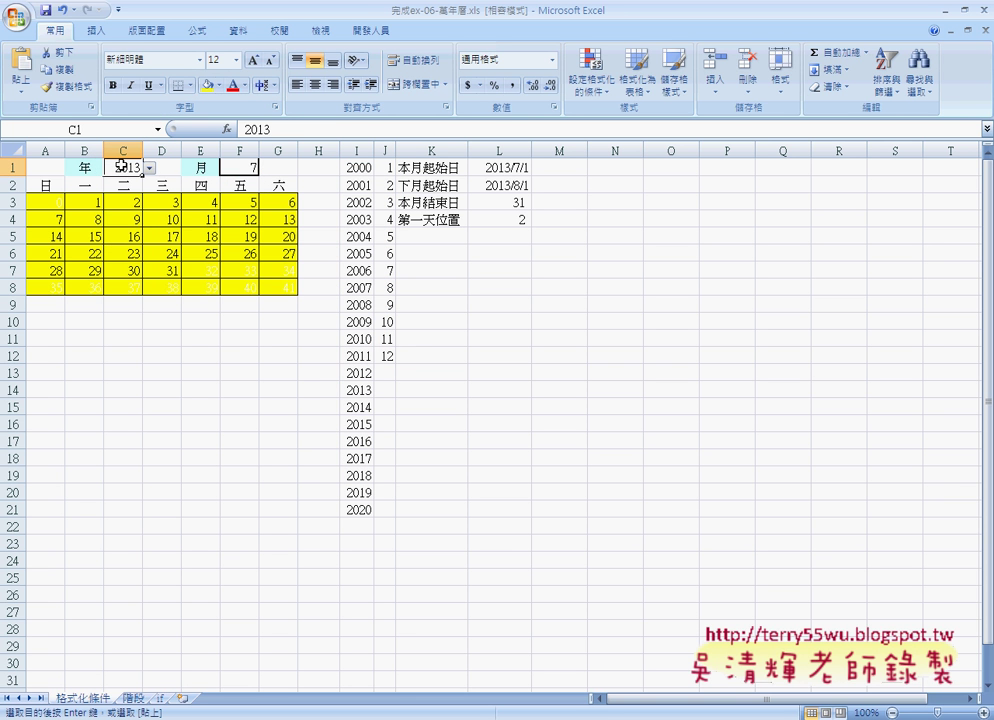
pyautogui.click(243, 165)
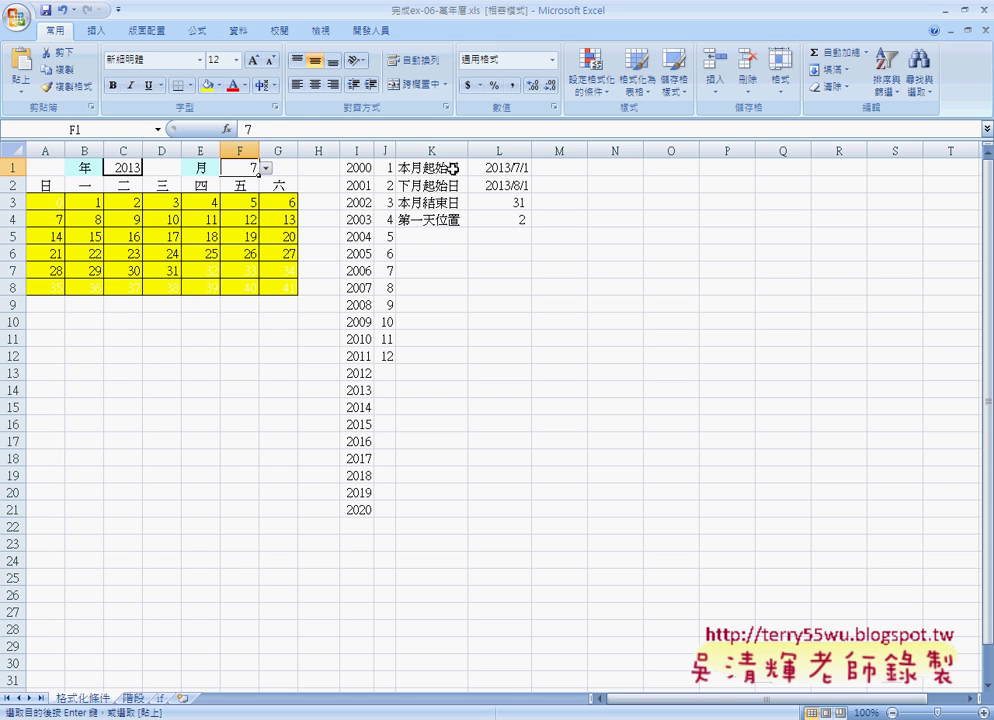
pyautogui.click(88, 201)
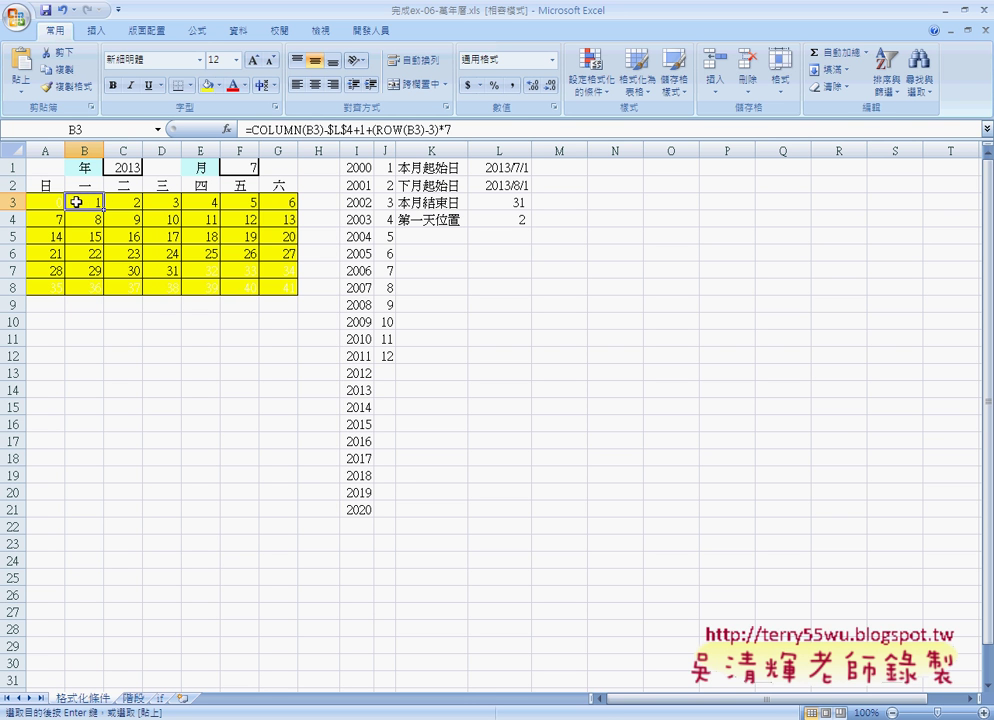
pyautogui.click(42, 199)
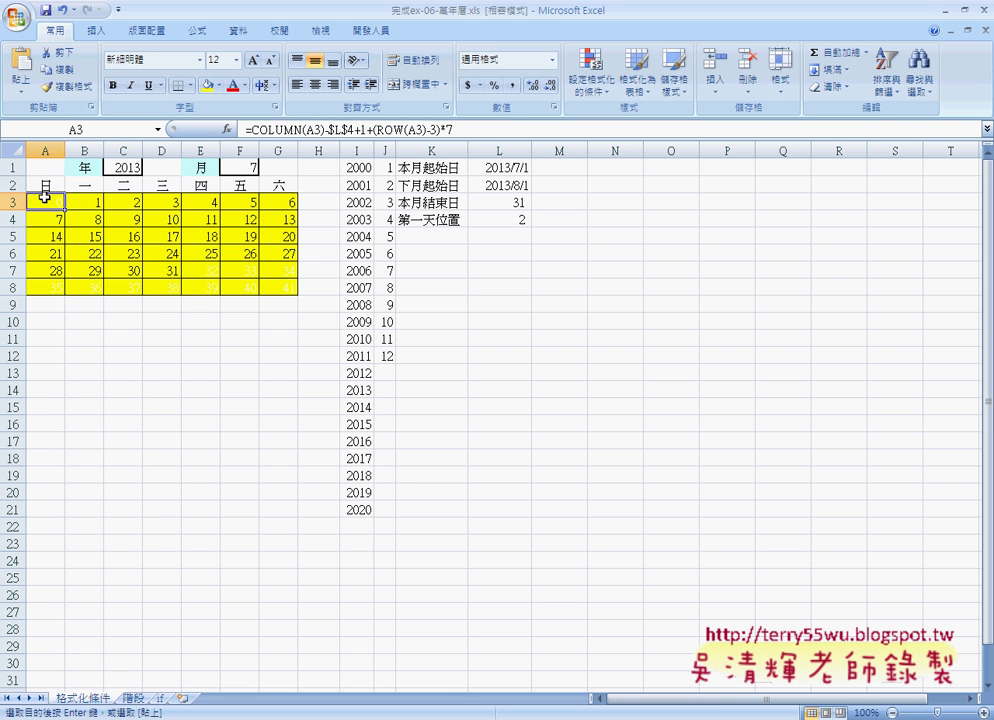
pyautogui.click(172, 268)
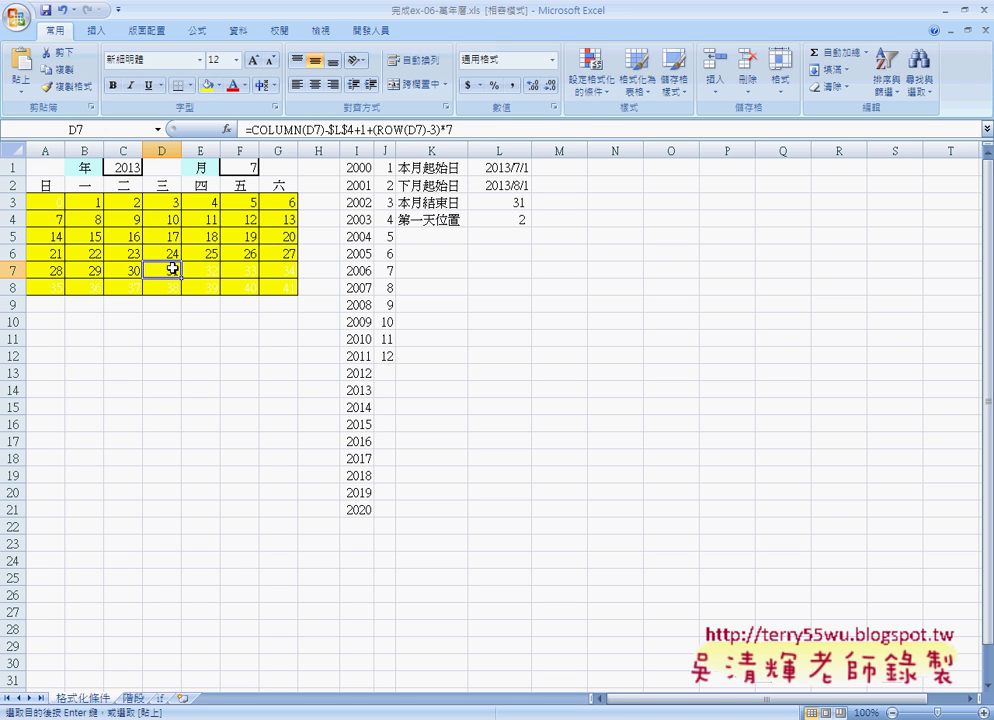